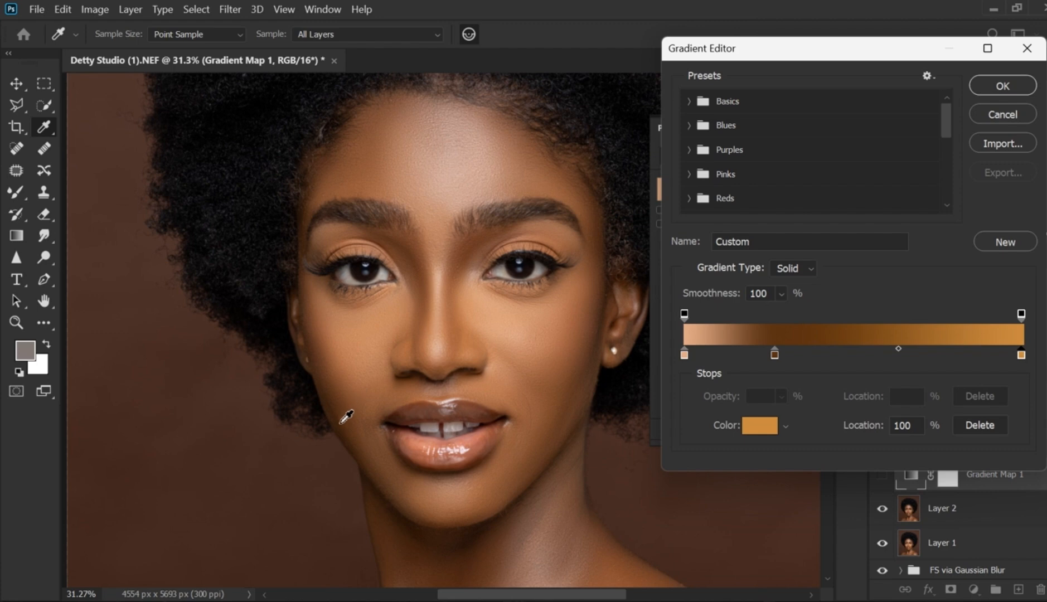
# - Sample dark jaw skin for the gradient's end stop and a skin midtone for the middle stop at 50% location, and accept the gradient
pyautogui.click(345, 419)
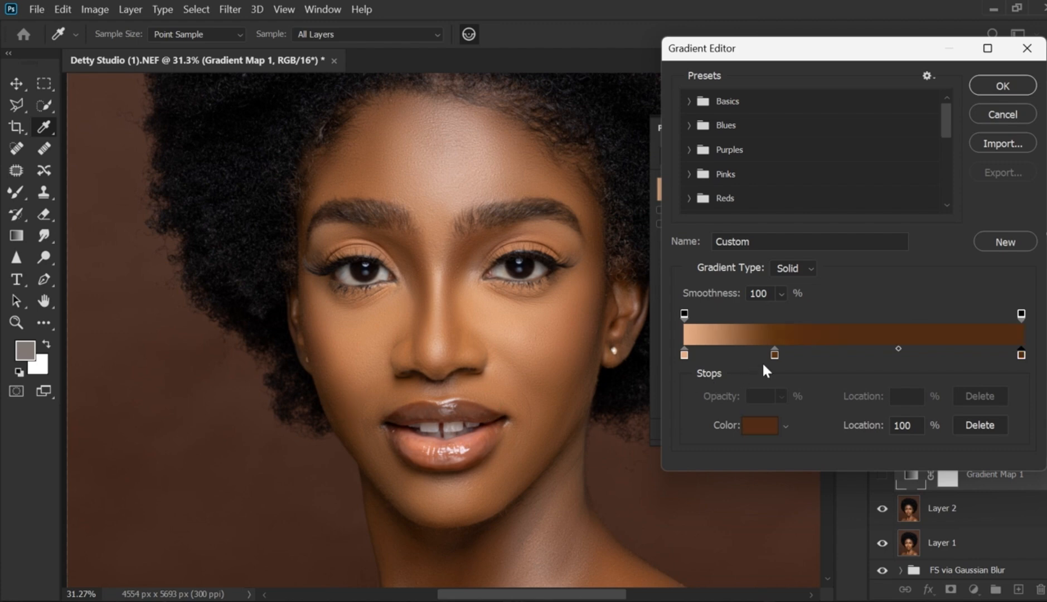
pyautogui.click(775, 353)
pyautogui.click(321, 298)
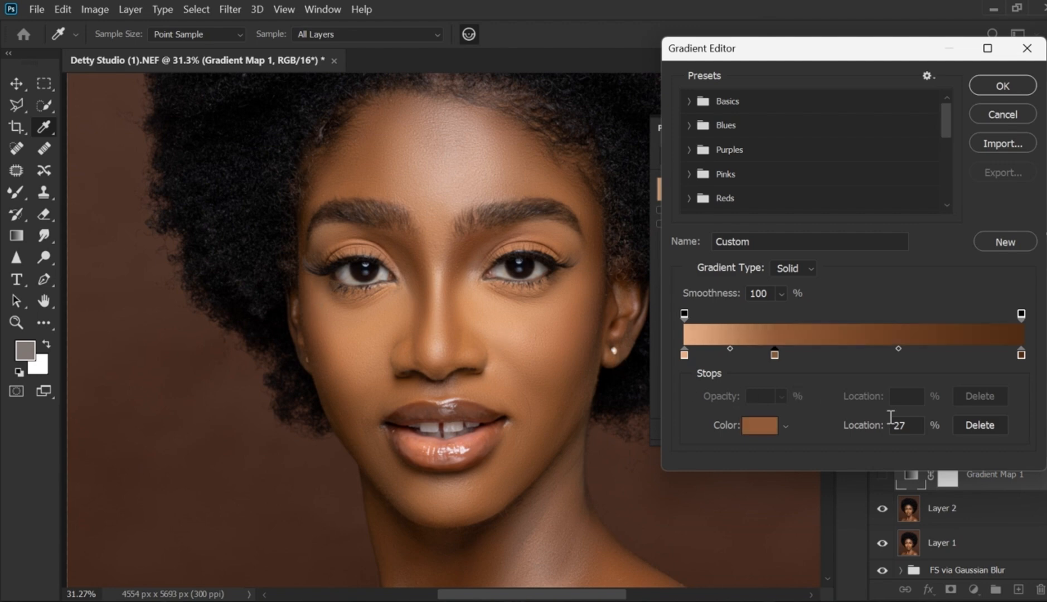
pyautogui.doubleClick(906, 423)
pyautogui.write('50')
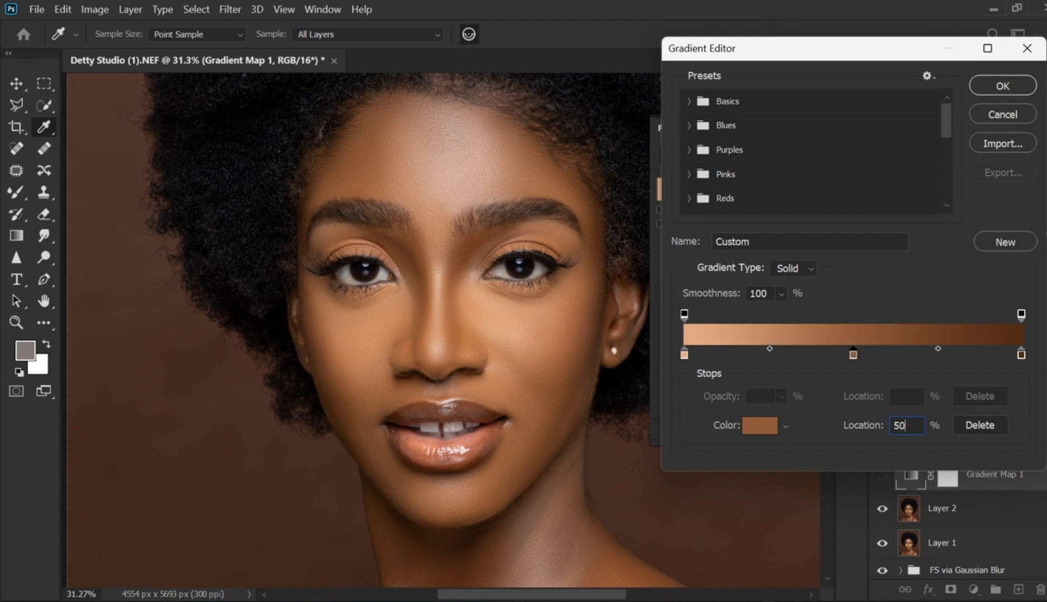
pyautogui.click(987, 86)
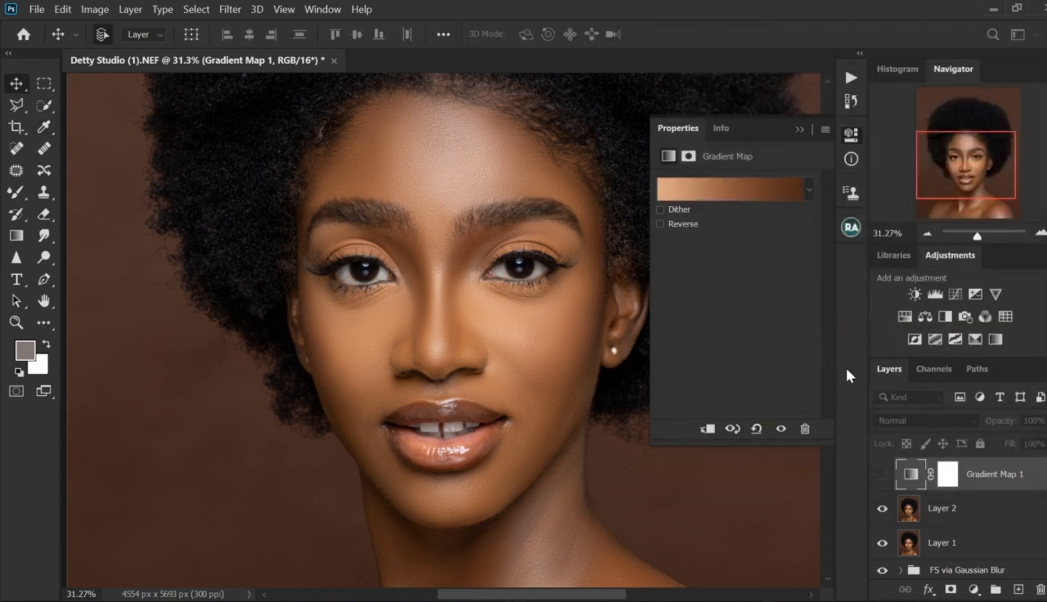
# - Show the Gradient Map 1 layer and set its blend mode to Color
pyautogui.click(881, 475)
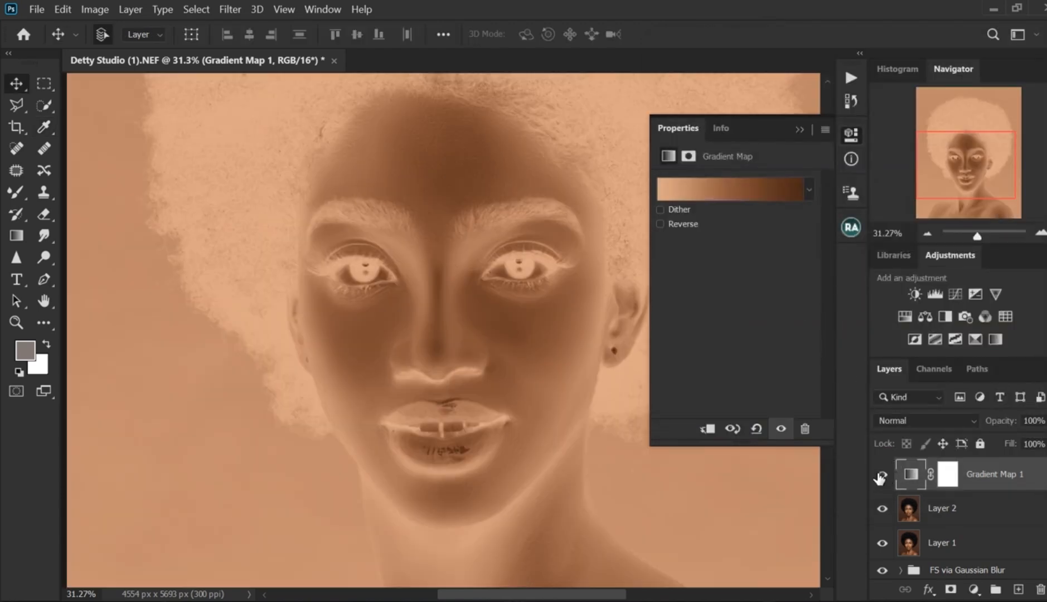
pyautogui.click(918, 421)
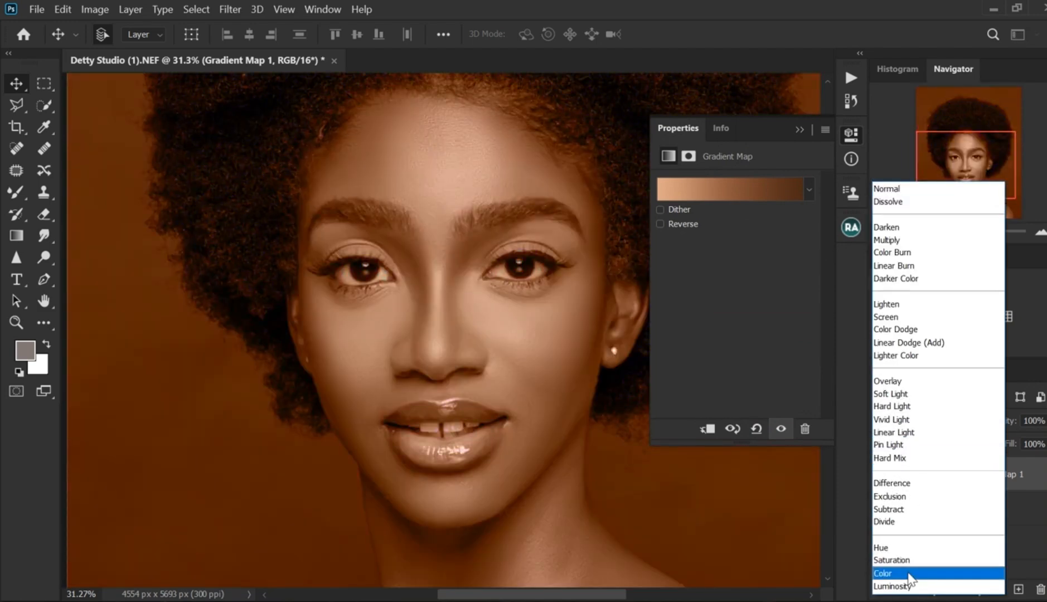
pyautogui.click(909, 574)
# - Invert the Gradient Map 1 layer mask to black and collapse its properties
pyautogui.click(944, 475)
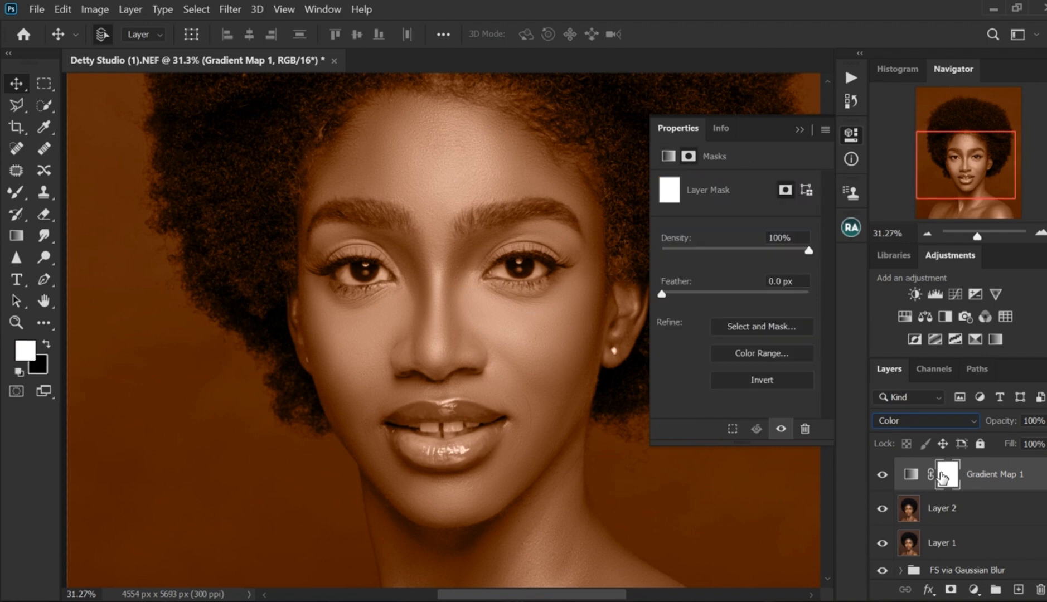
pyautogui.hotkey('ctrl', 'i')
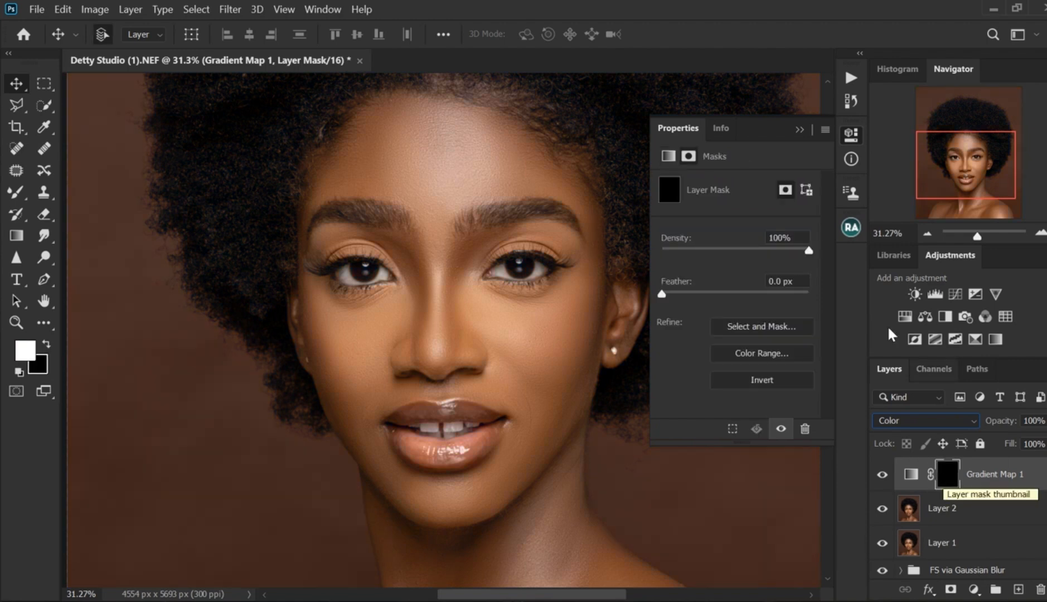
pyautogui.click(803, 130)
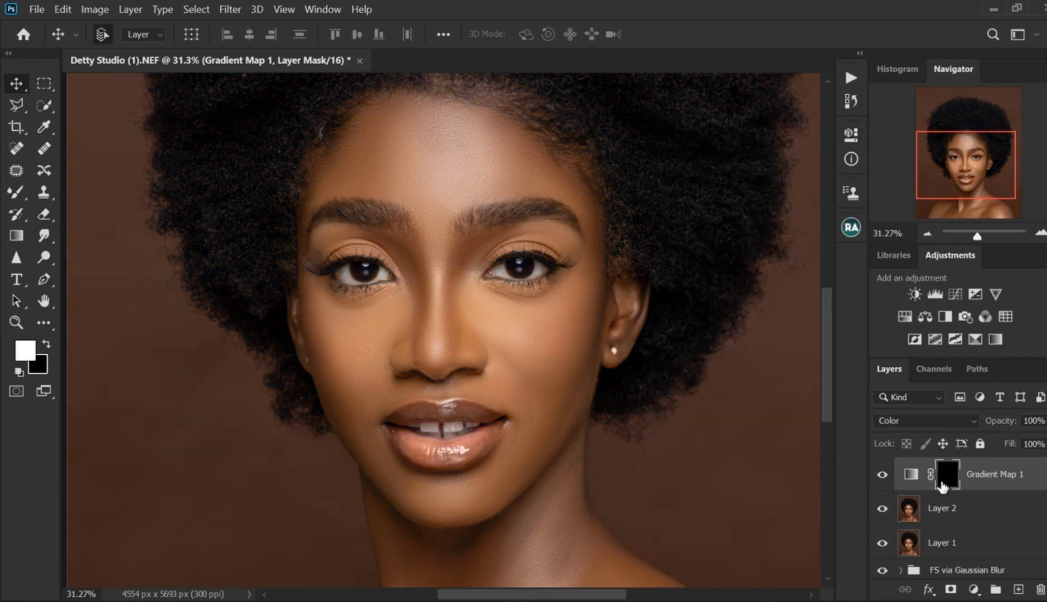
# - Set up the Brush tool with 100% opacity, 100% flow and a smaller tip for painting on the mask
pyautogui.rightClick(16, 193)
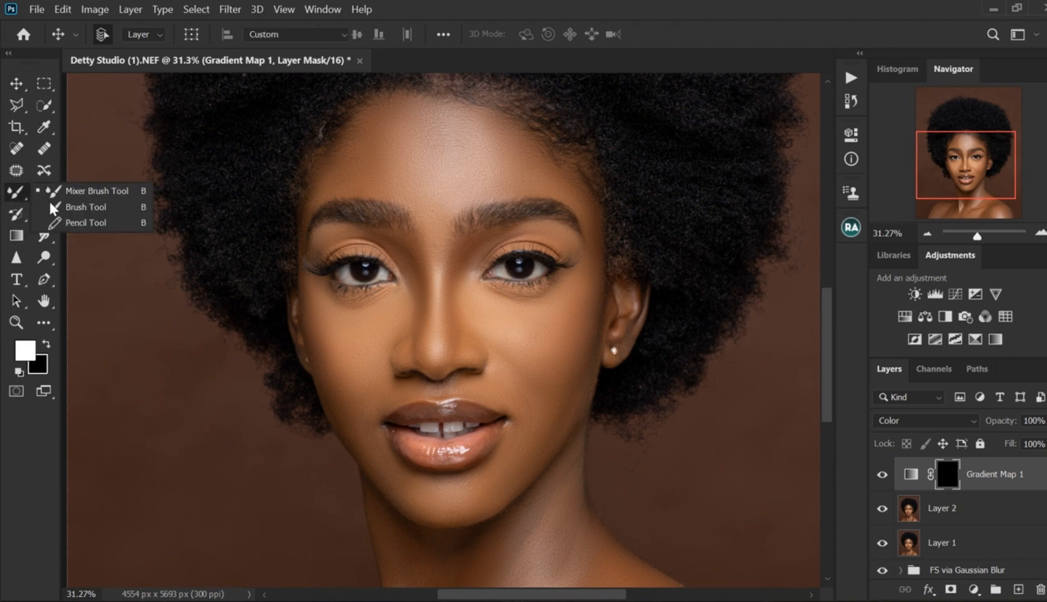
pyautogui.click(53, 207)
pyautogui.moveTo(427, 187); pyautogui.dragTo(470, 283)
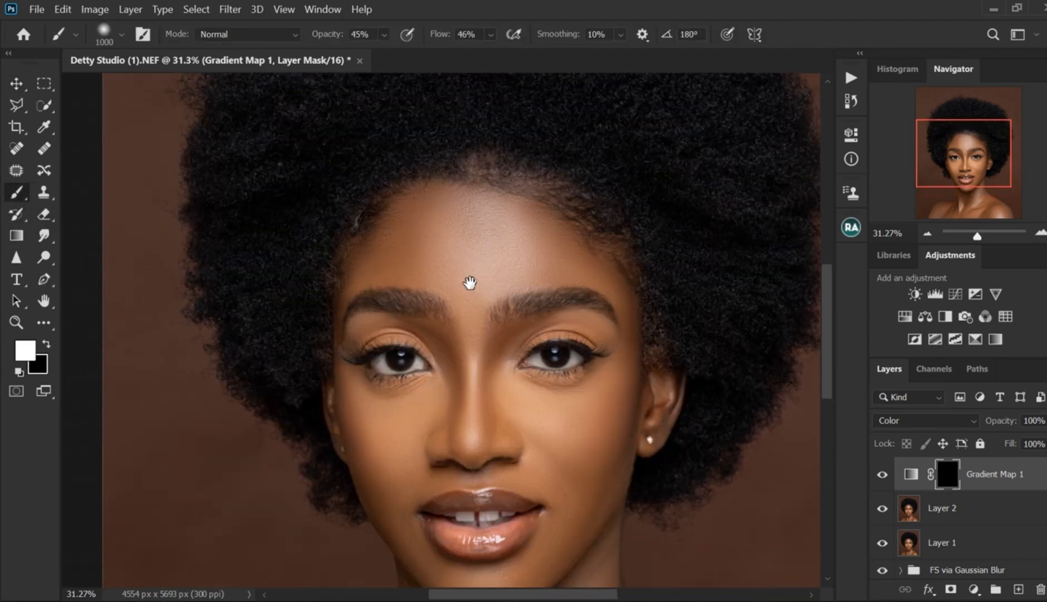
pyautogui.moveTo(385, 36); pyautogui.dragTo(571, 63)
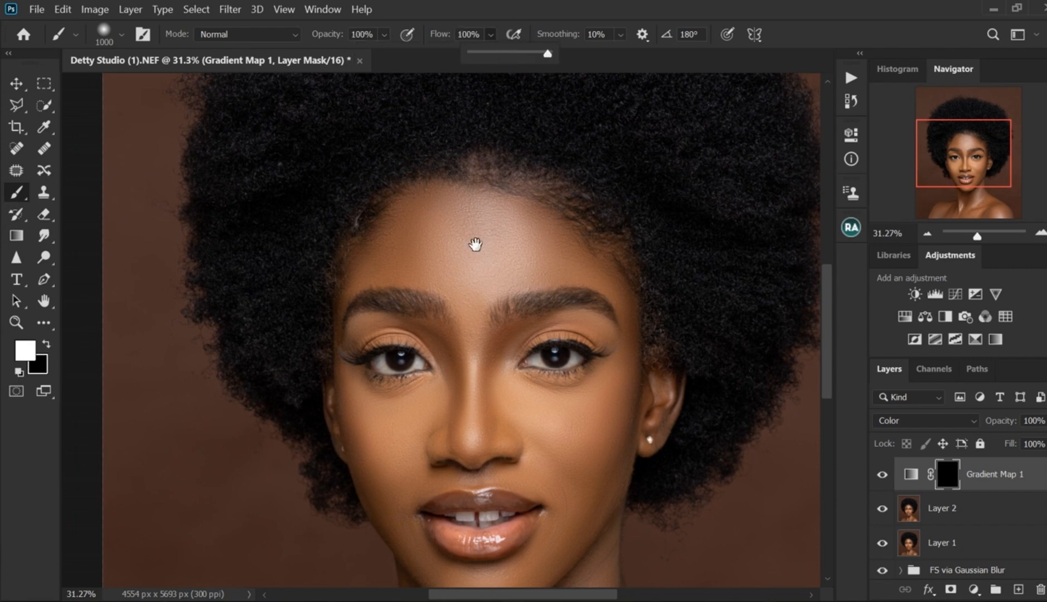
pyautogui.moveTo(474, 245); pyautogui.dragTo(488, 290)
pyautogui.press('[')
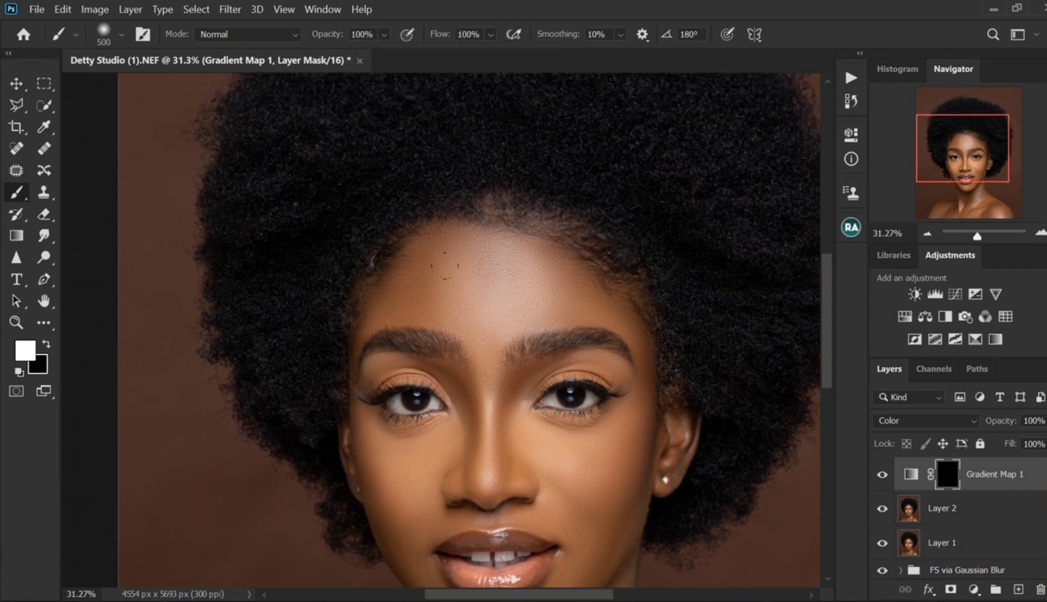
# - Paint white on the gradient map mask over the forehead, temples and upper sides of the face, adjusting the brush size to fit
pyautogui.scroll(2, 444, 266)
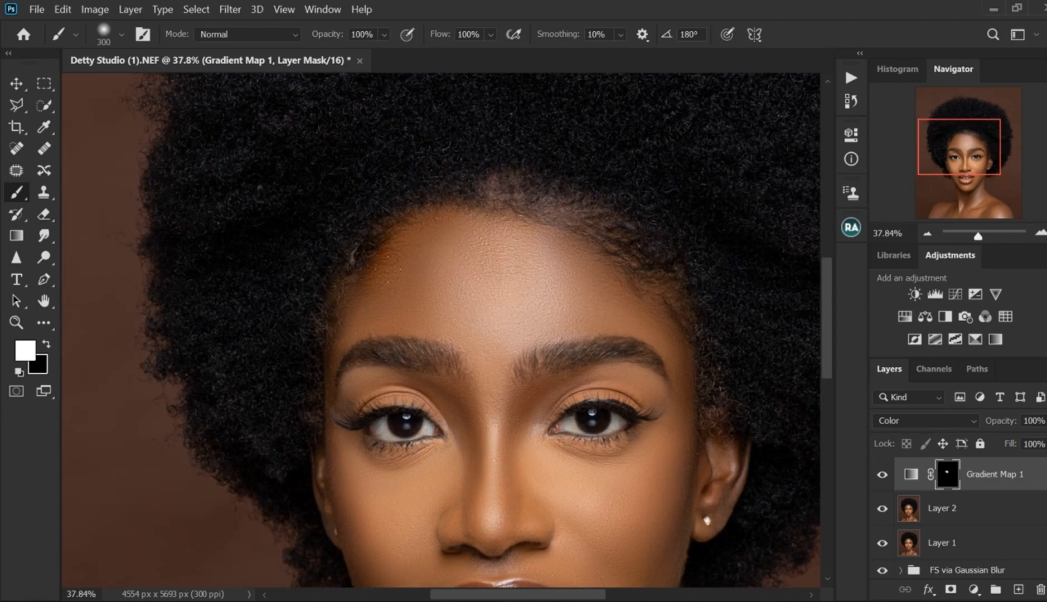
pyautogui.press(']')
pyautogui.press('[')
pyautogui.press('[')
pyautogui.click(663, 298)
pyautogui.press('[')
pyautogui.press('[')
pyautogui.press('[')
pyautogui.press('[')
pyautogui.moveTo(667, 335); pyautogui.dragTo(685, 396)
pyautogui.press(']')
pyautogui.press(']')
pyautogui.press('[')
pyautogui.press('[')
pyautogui.press('[')
pyautogui.press('[')
pyautogui.moveTo(357, 306)
pyautogui.mouseDown()
pyautogui.moveTo(347, 340)
pyautogui.moveTo(355, 337)
pyautogui.moveTo(361, 388)
pyautogui.mouseUp()
pyautogui.press('[')
pyautogui.press(']')
pyautogui.press(']')
pyautogui.press(']')
pyautogui.press(']')
pyautogui.press(']')
# - Paint white on the mask over the cheeks, nose, jaw and chin, leaving out the eyes and lips
pyautogui.scroll(-3, 563, 496)
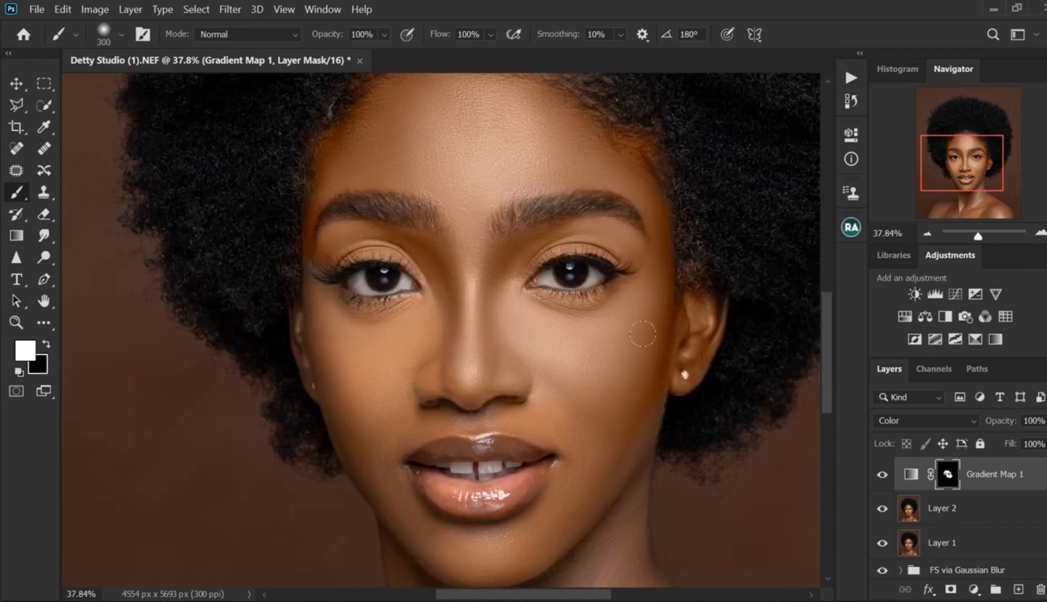
pyautogui.press('[')
pyautogui.press('[')
pyautogui.scroll(-3, 397, 347)
pyautogui.press(']')
pyautogui.press(']')
pyautogui.press(']')
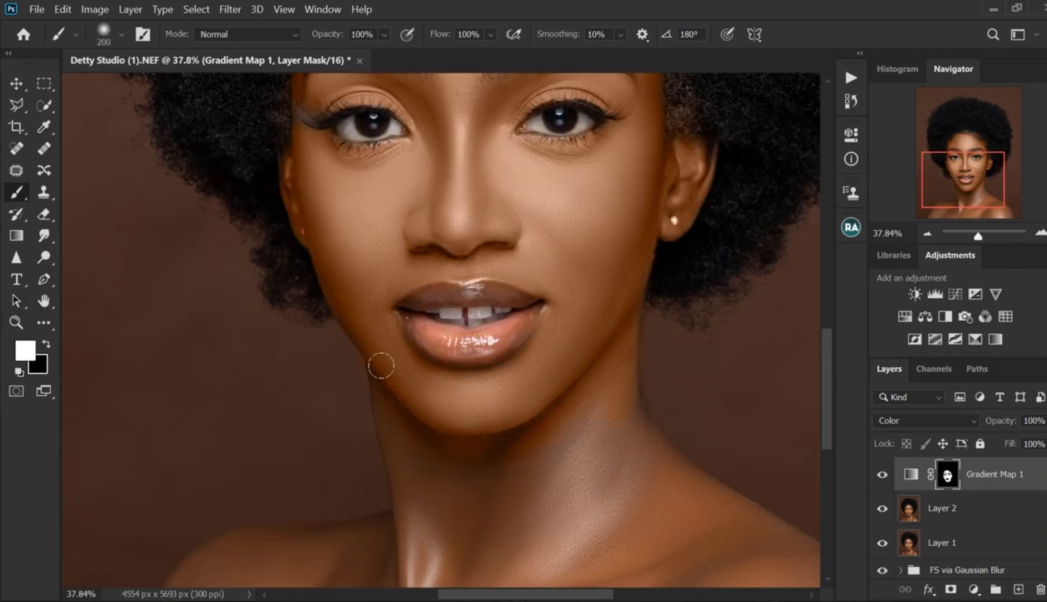
# - Extend the white mask painting over the neck, chest and both shoulders
pyautogui.scroll(-3, 600, 355)
pyautogui.hscroll(3, 579, 327)
pyautogui.press('[')
pyautogui.press('[')
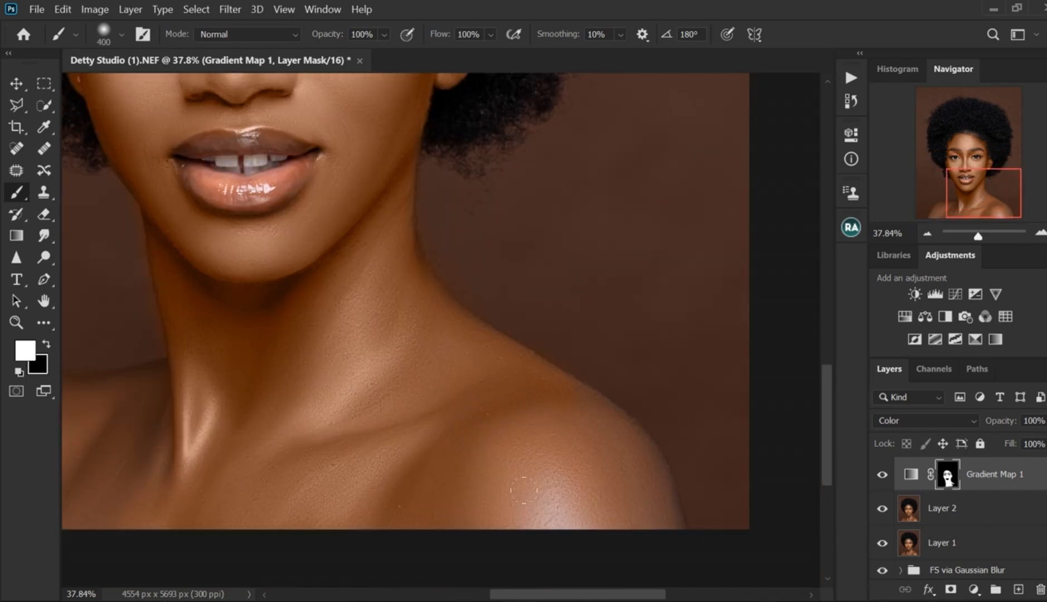
pyautogui.hscroll(-3, 653, 499)
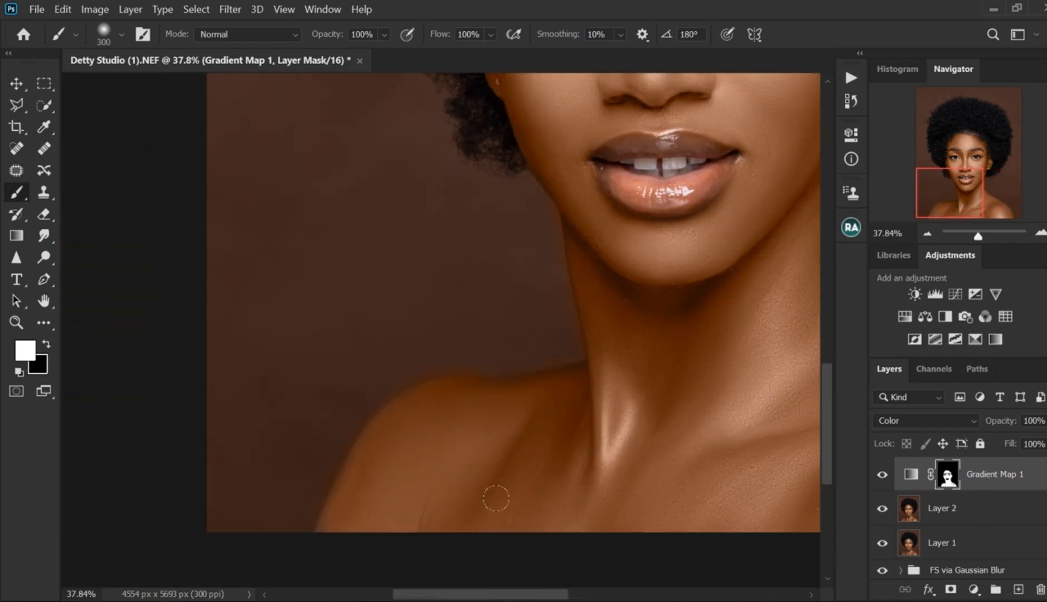
# - Swap to black and clean up the mask along the outer shoulder edge with a smaller brush of about 90 px
pyautogui.press('[')
pyautogui.press('[')
pyautogui.click(47, 344)
pyautogui.scroll(5, 472, 362)
pyautogui.scroll(-3, 369, 296)
pyautogui.hscroll(-2, 369, 296)
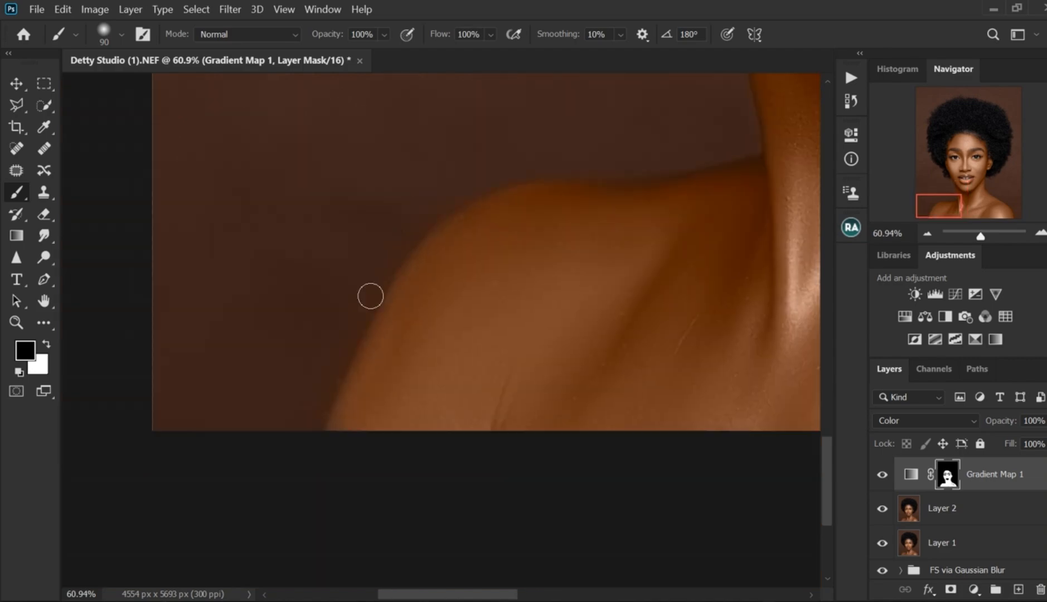
# - Swap back to white and touch up the mask along the remaining skin edges, resizing the brush as needed
pyautogui.click(47, 344)
pyautogui.press(']')
pyautogui.press(']')
pyautogui.press(']')
pyautogui.scroll(-3, 535, 343)
pyautogui.hscroll(4, 671, 430)
pyautogui.scroll(4, 671, 429)
pyautogui.press('[')
pyautogui.press('[')
pyautogui.press('[')
pyautogui.press('[')
pyautogui.press(']')
pyautogui.press(']')
pyautogui.press(']')
# - Lower the brush to 46% opacity and 45% flow and softly paint the mask along the hairline
pyautogui.scroll(4, 558, 334)
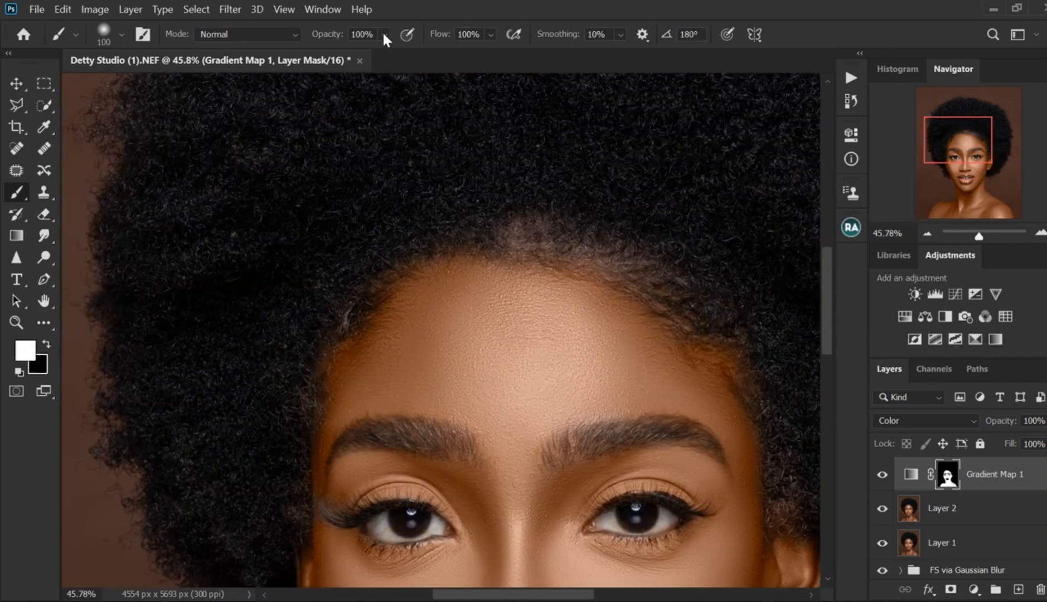
pyautogui.moveTo(384, 34); pyautogui.dragTo(373, 54)
pyautogui.moveTo(490, 34); pyautogui.dragTo(477, 54)
pyautogui.moveTo(514, 233); pyautogui.dragTo(652, 302)
pyautogui.moveTo(735, 403); pyautogui.dragTo(660, 322)
pyautogui.moveTo(660, 322); pyautogui.dragTo(519, 196)
pyautogui.press('[')
pyautogui.press('[')
pyautogui.press('[')
# - Reduce the Gradient Map 1 layer opacity to about 49%
pyautogui.scroll(-6, 524, 193)
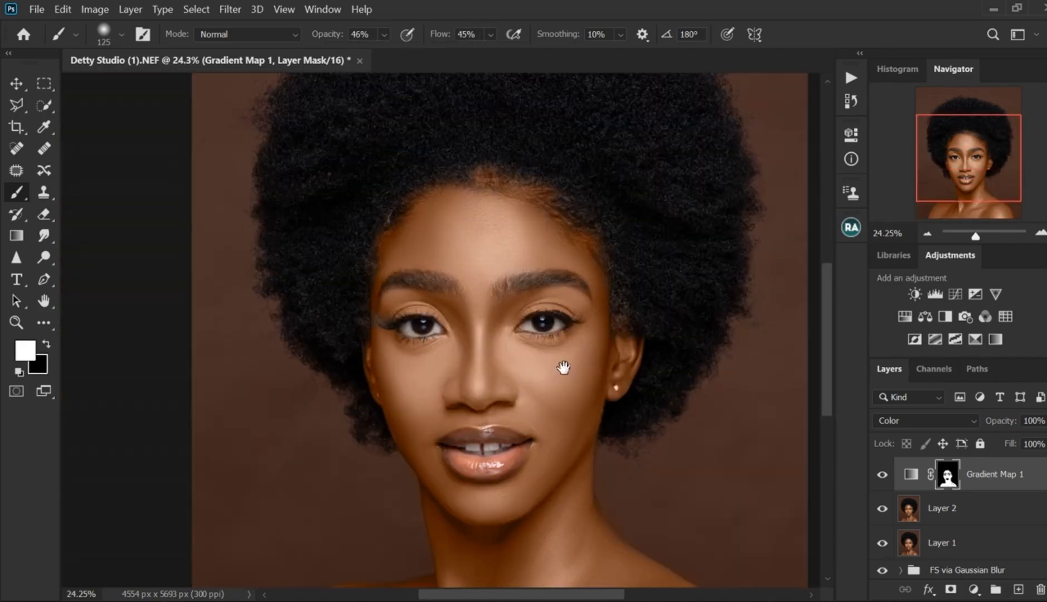
pyautogui.moveTo(563, 367); pyautogui.dragTo(551, 269)
pyautogui.scroll(-1, 550, 268)
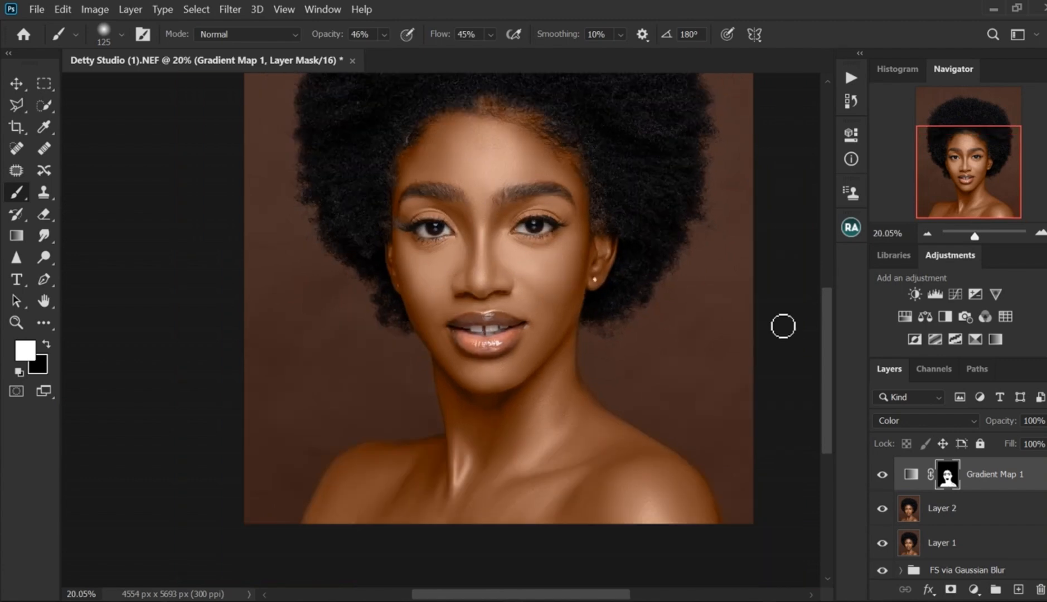
pyautogui.click(1045, 421)
pyautogui.moveTo(1025, 439); pyautogui.dragTo(1018, 438)
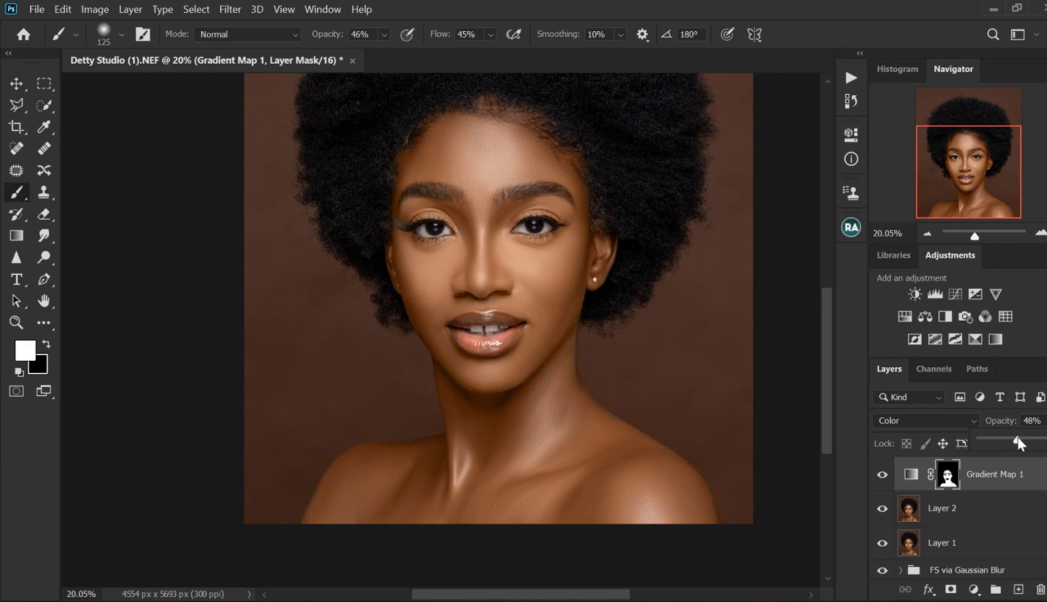
# - Toggle the Gradient Map 1 layer off and on to compare the skin tone before and after, in full and close up
pyautogui.moveTo(487, 282); pyautogui.dragTo(447, 315)
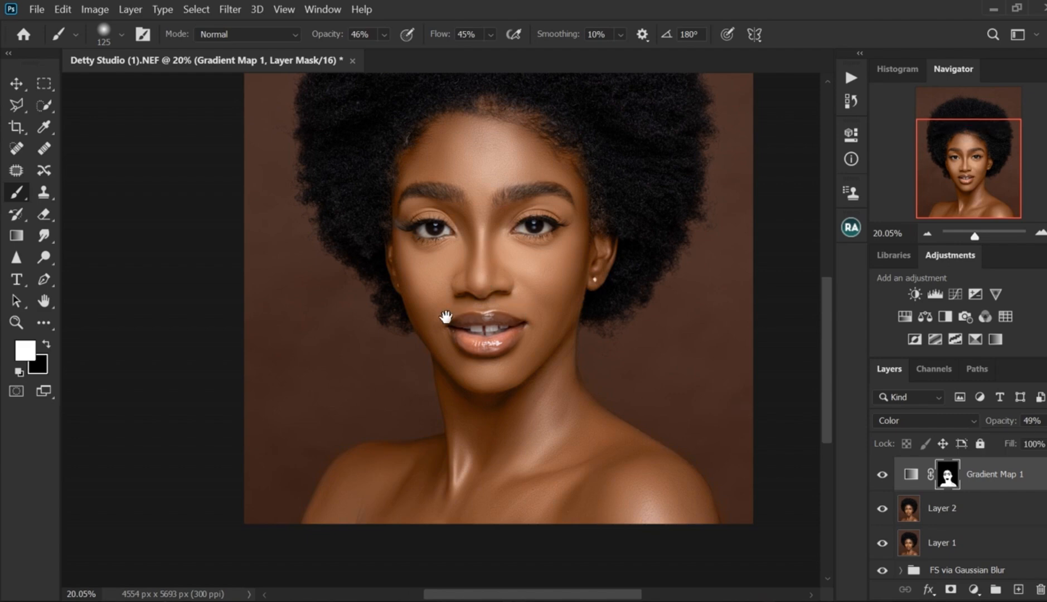
pyautogui.press('v')
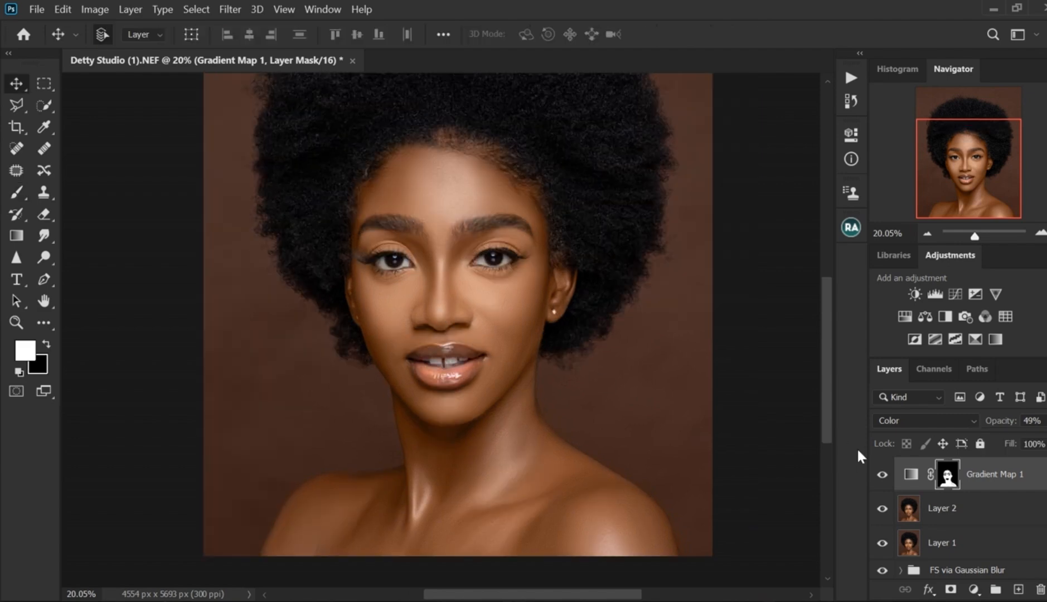
pyautogui.click(882, 475)
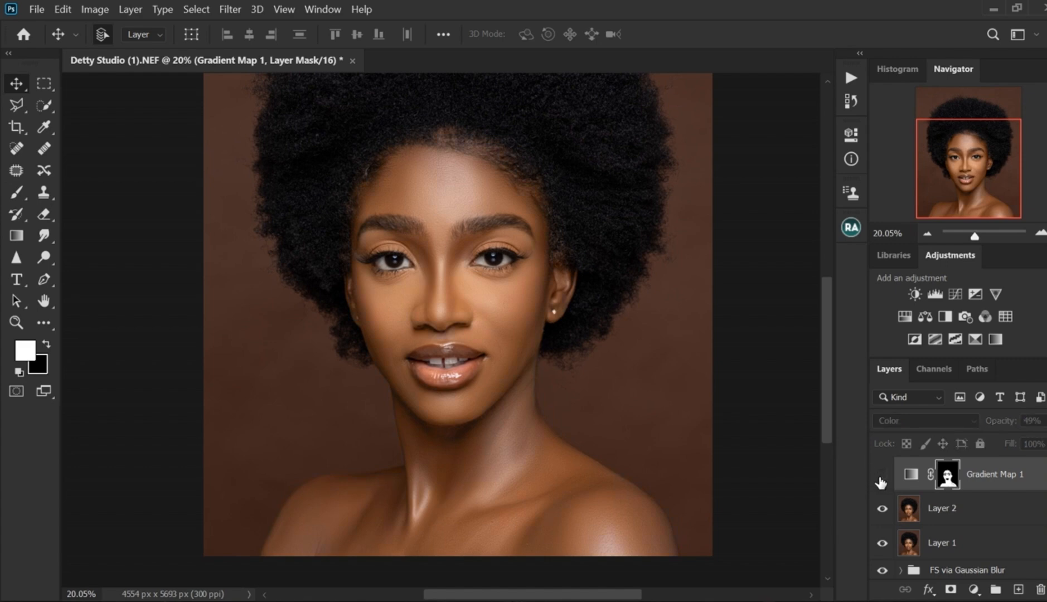
pyautogui.click(882, 476)
pyautogui.scroll(3, 500, 322)
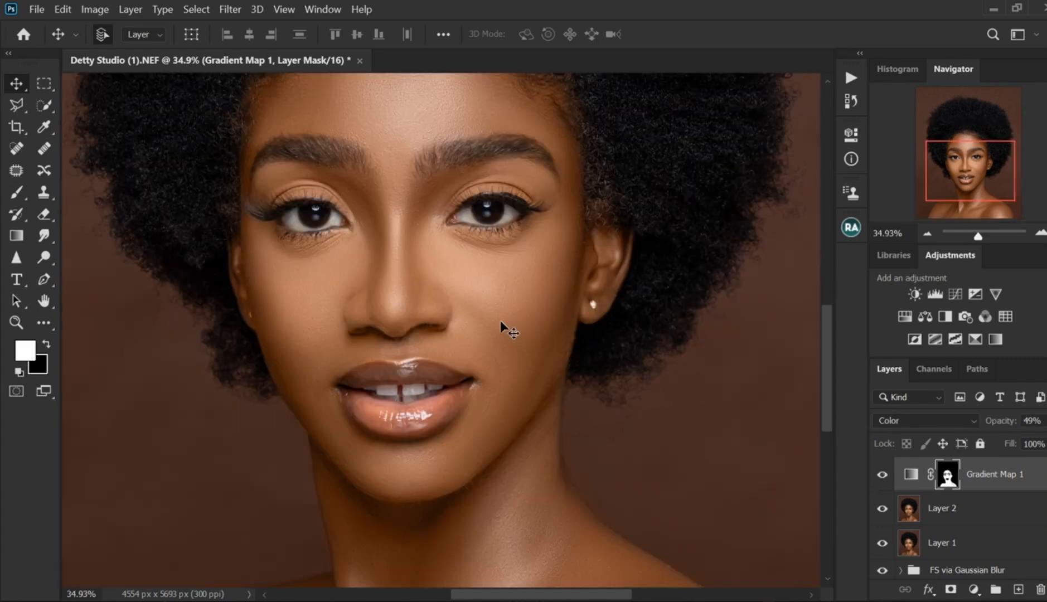
pyautogui.click(882, 476)
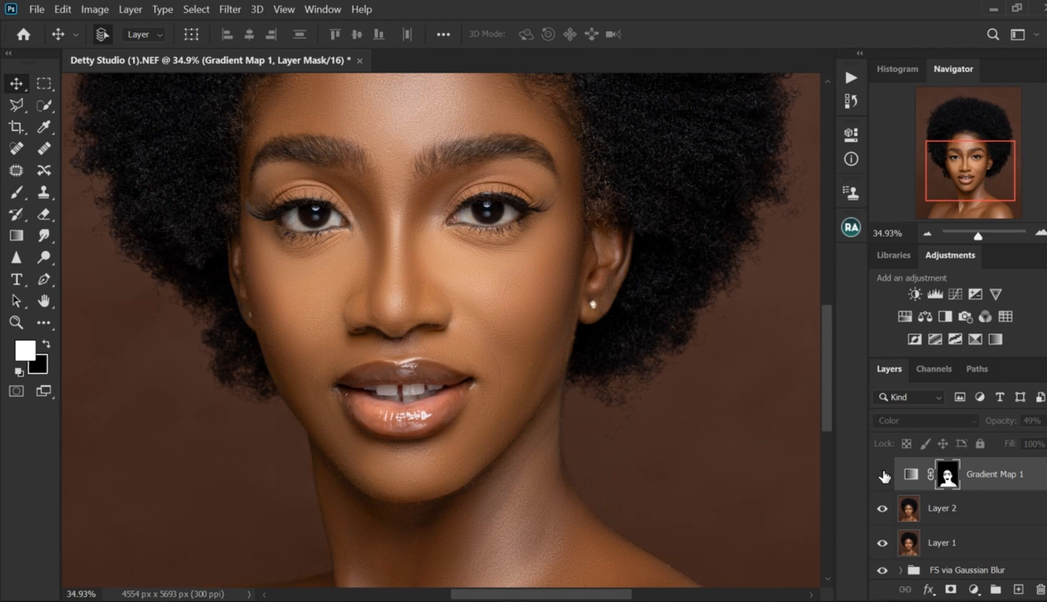
pyautogui.click(882, 475)
pyautogui.scroll(-3, 486, 334)
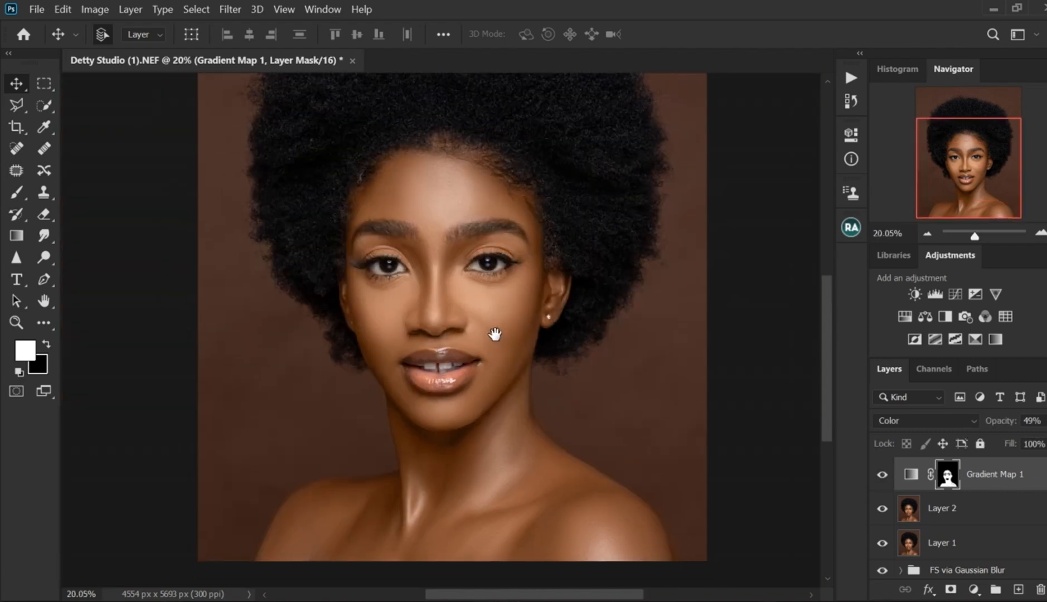
pyautogui.moveTo(495, 333); pyautogui.dragTo(497, 345)
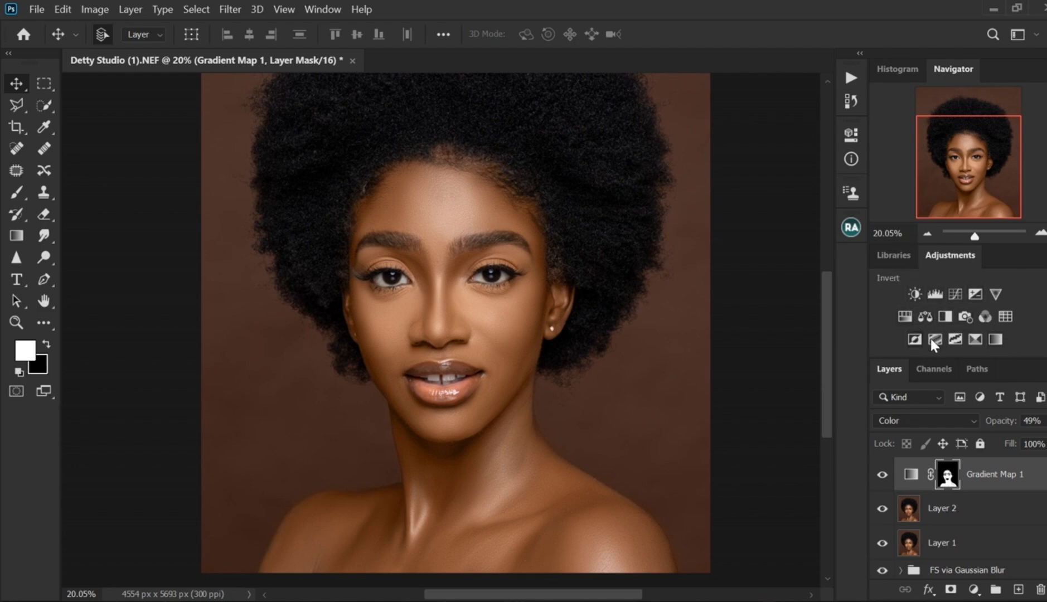
# - Add a Selective Color adjustment clipped to Gradient Map 1, with Reds at Cyan -18%, Magenta -7%, Yellow +24% and Black -10%
pyautogui.click(975, 338)
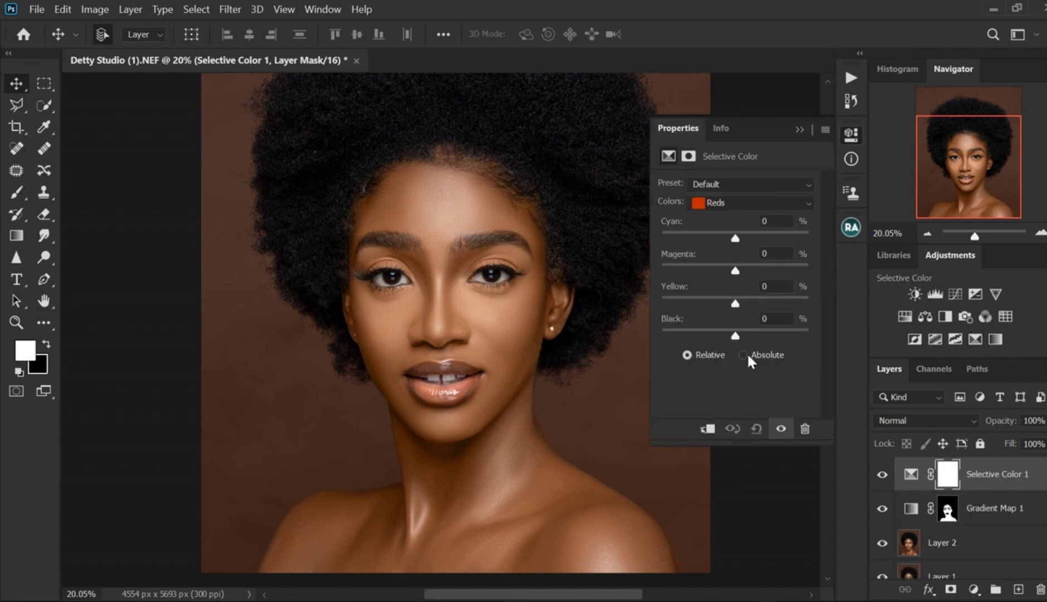
pyautogui.click(708, 428)
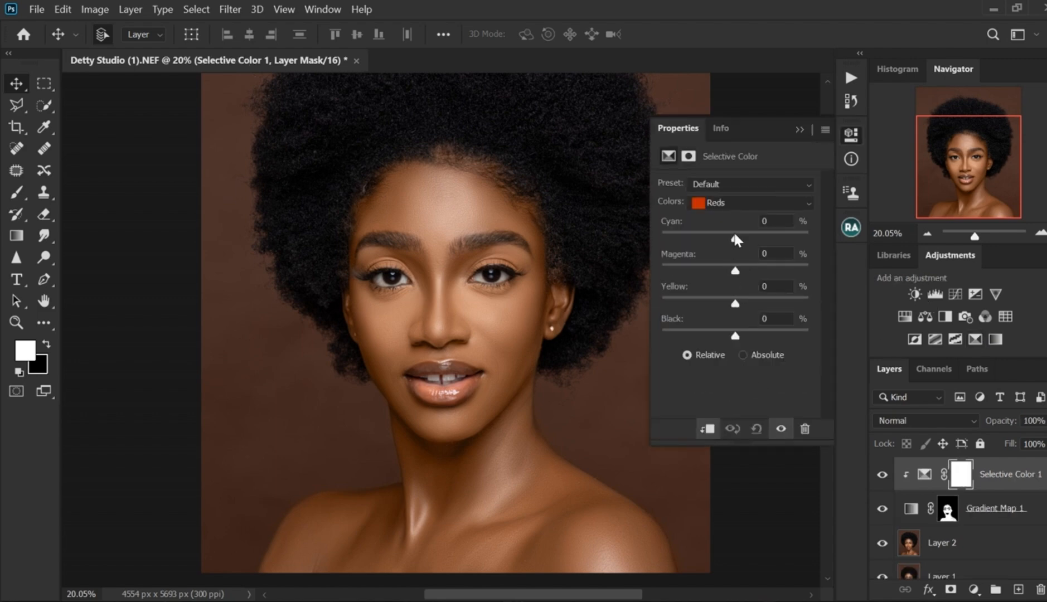
pyautogui.moveTo(736, 241)
pyautogui.mouseDown()
pyautogui.moveTo(784, 246)
pyautogui.moveTo(714, 238)
pyautogui.moveTo(722, 238)
pyautogui.mouseUp()
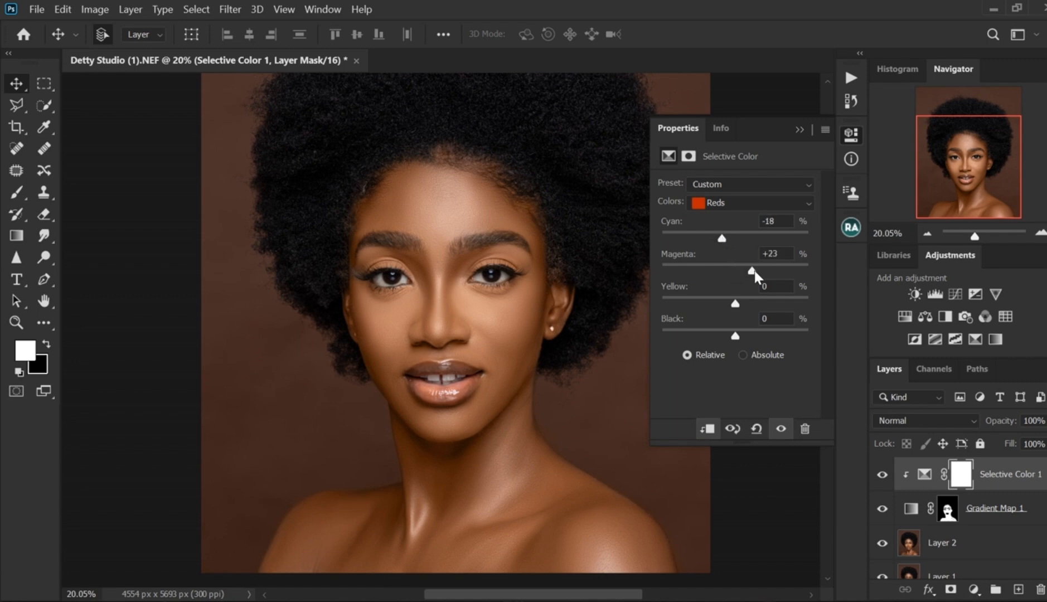
pyautogui.moveTo(750, 272); pyautogui.dragTo(726, 269)
pyautogui.moveTo(734, 338); pyautogui.dragTo(728, 337)
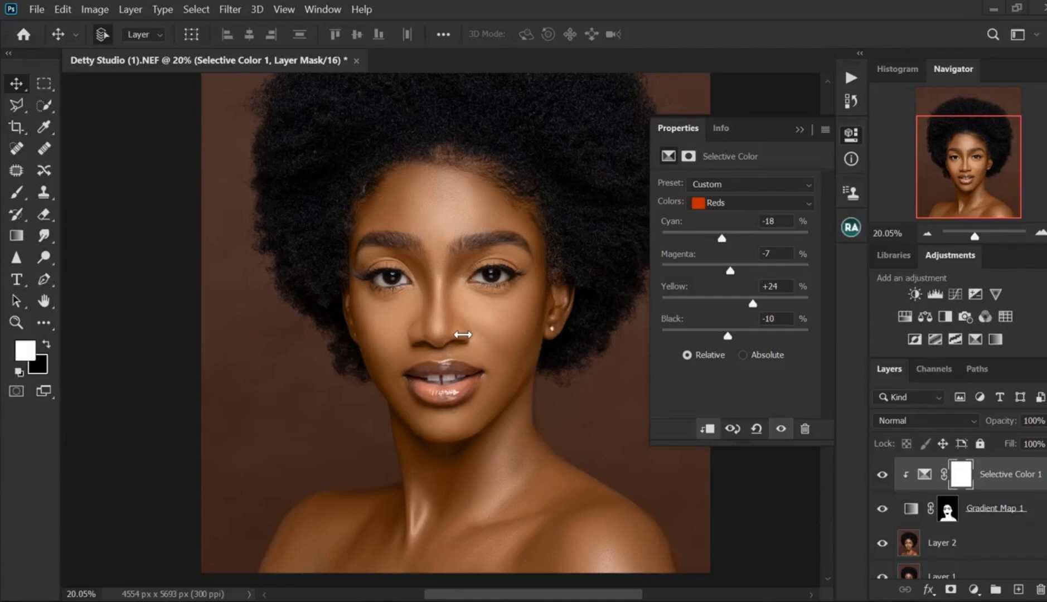
# - Set the Yellows of the Selective Color adjustment to Cyan -14%, Magenta +7% and Black -1%
pyautogui.click(732, 201)
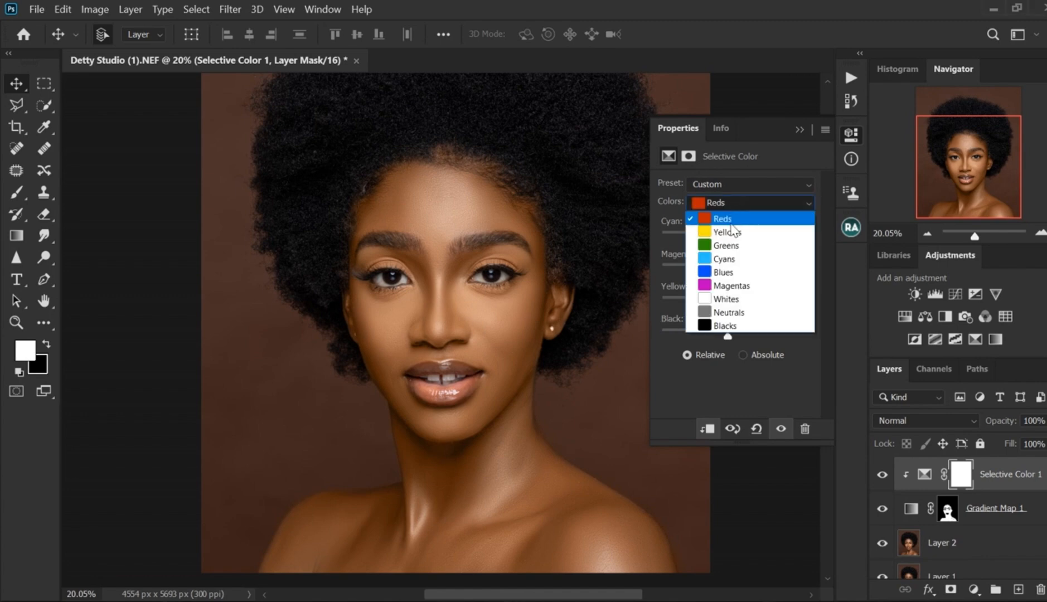
pyautogui.click(732, 231)
pyautogui.moveTo(737, 240); pyautogui.dragTo(730, 272)
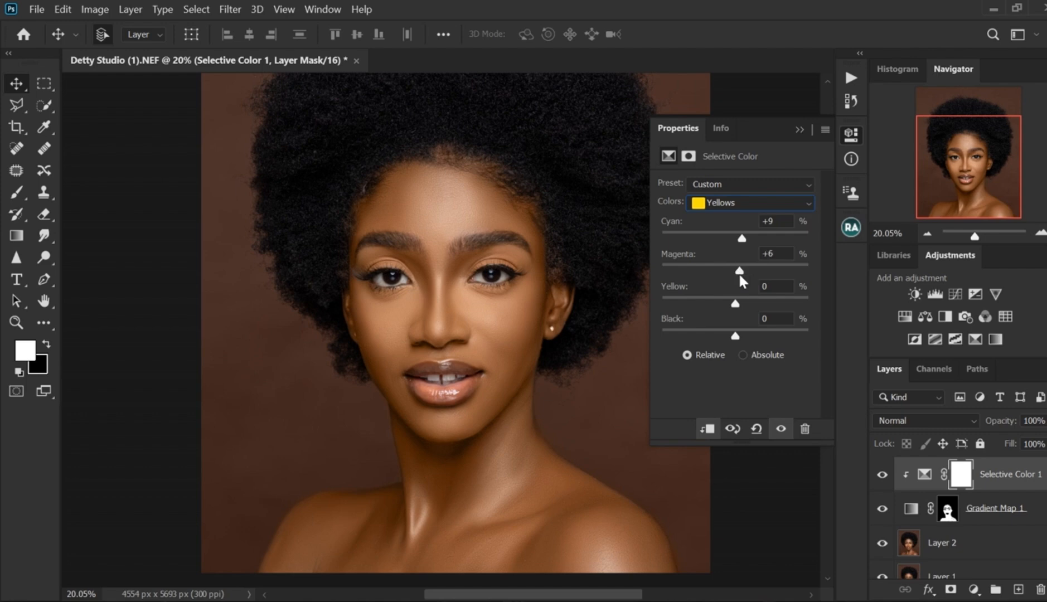
pyautogui.moveTo(745, 303); pyautogui.dragTo(736, 341)
pyautogui.moveTo(746, 303); pyautogui.dragTo(744, 303)
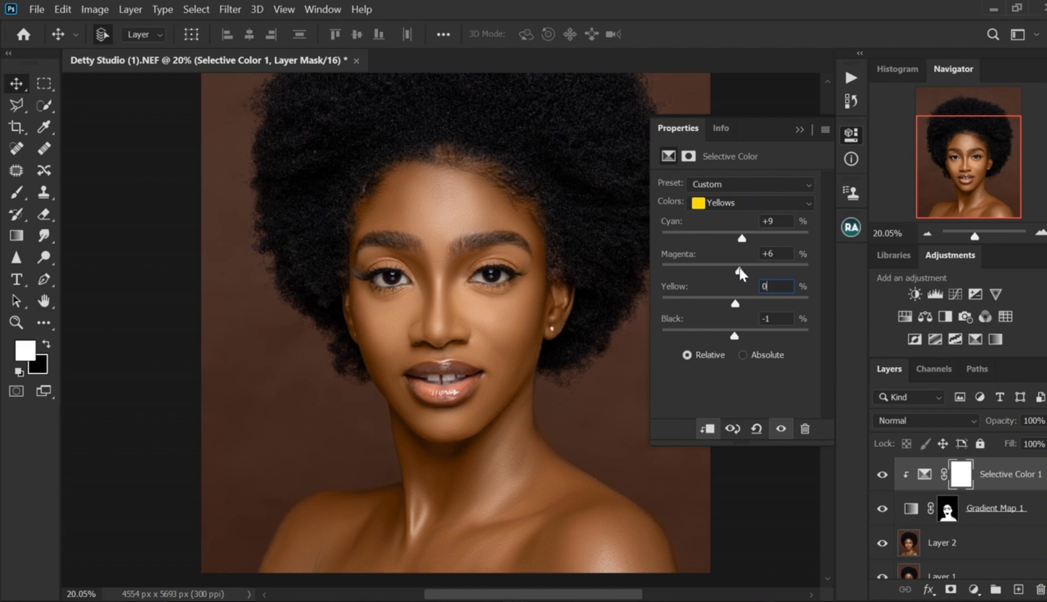
pyautogui.moveTo(743, 270); pyautogui.dragTo(727, 247)
pyautogui.click(799, 129)
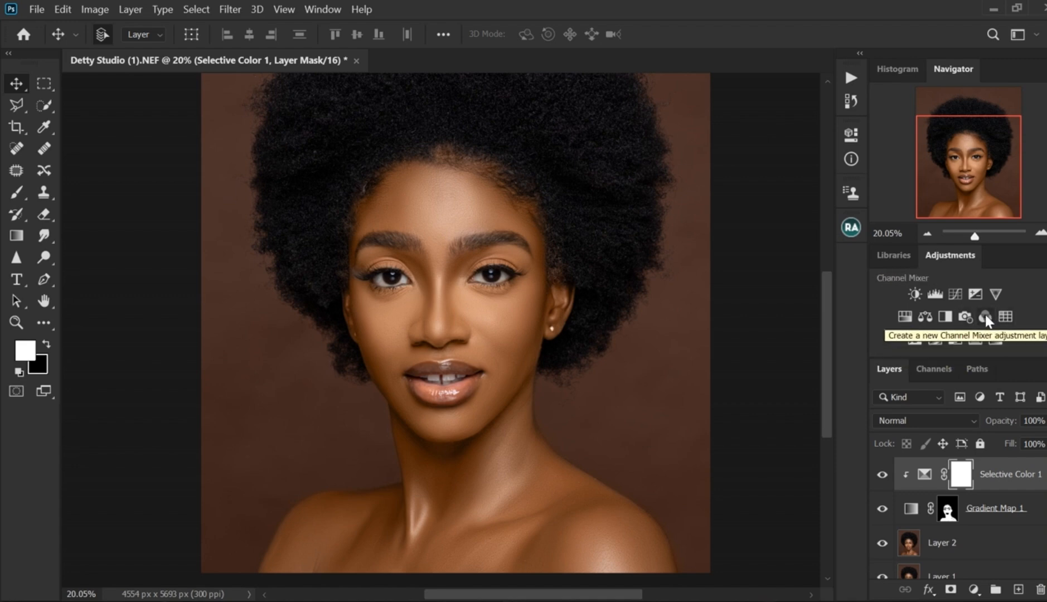
# - Add a Color Balance adjustment clipped to the layers below and set its Midtones to Magenta-Green +1 and Yellow-Blue -6
pyautogui.click(925, 317)
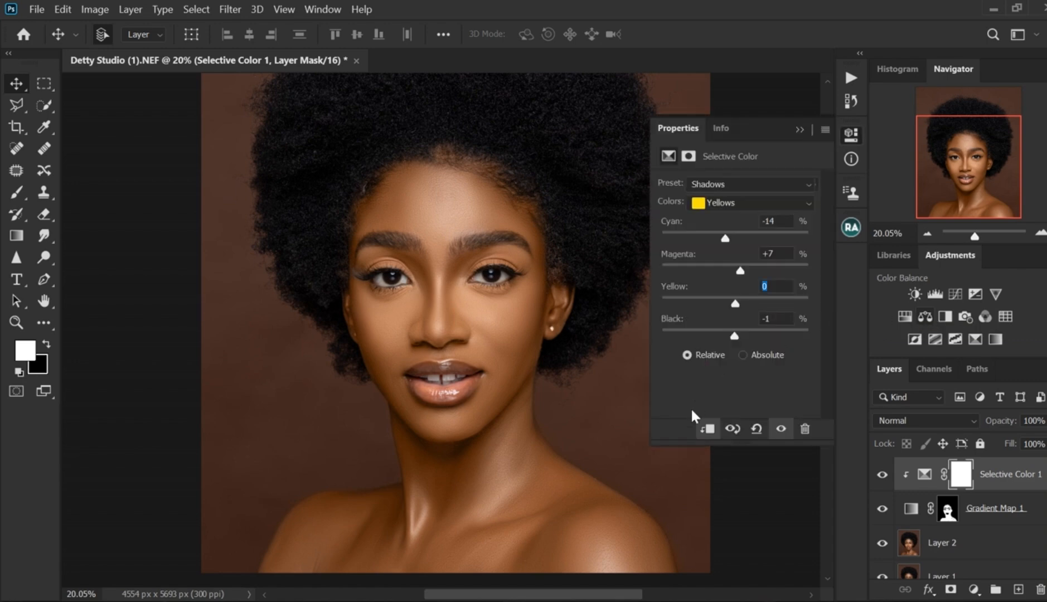
pyautogui.click(707, 429)
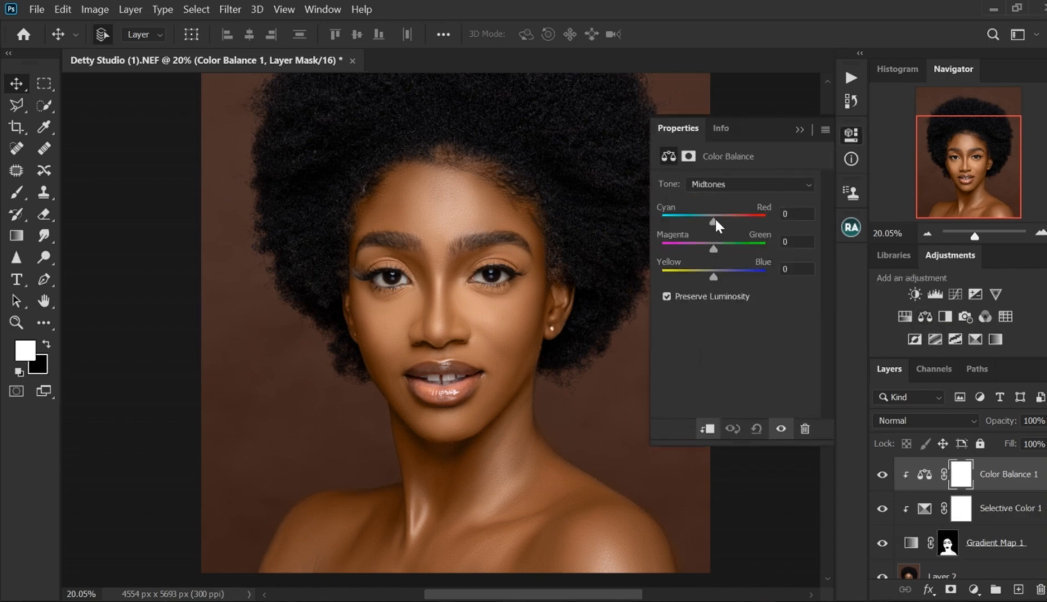
pyautogui.moveTo(712, 221); pyautogui.dragTo(713, 221)
pyautogui.moveTo(713, 250); pyautogui.dragTo(715, 251)
pyautogui.moveTo(715, 280); pyautogui.dragTo(713, 280)
pyautogui.moveTo(711, 277); pyautogui.dragTo(710, 276)
# - Shift the Color Balance Shadows to Cyan-Red +7 and slightly adjust their Yellow-Blue balance
pyautogui.click(743, 183)
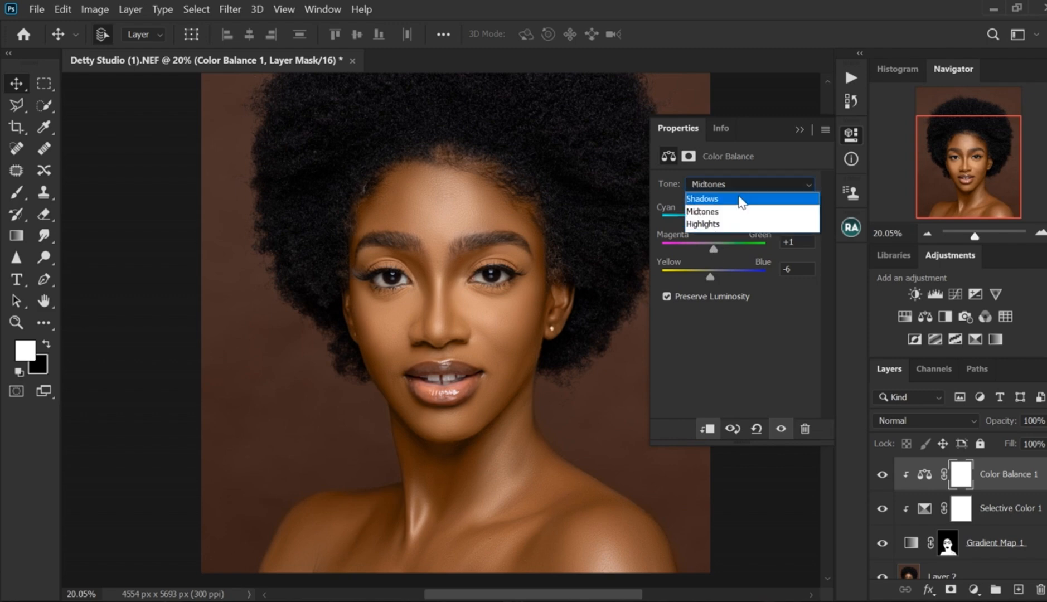
pyautogui.click(740, 196)
pyautogui.moveTo(714, 222); pyautogui.dragTo(719, 227)
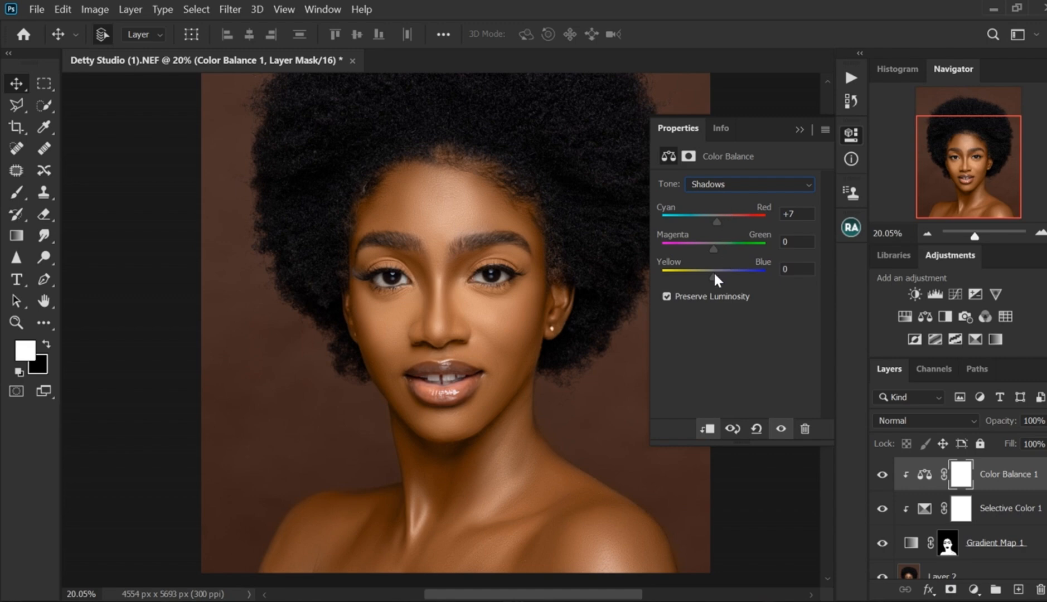
pyautogui.moveTo(714, 274); pyautogui.dragTo(716, 274)
# - Fine-tune the Cyan-Red, Magenta-Green and Yellow-Blue balance of the Color Balance Highlights with small shifts
pyautogui.click(733, 185)
pyautogui.click(724, 221)
pyautogui.moveTo(713, 249); pyautogui.dragTo(711, 247)
pyautogui.moveTo(714, 223); pyautogui.dragTo(712, 223)
pyautogui.moveTo(712, 277); pyautogui.dragTo(716, 280)
pyautogui.click(800, 130)
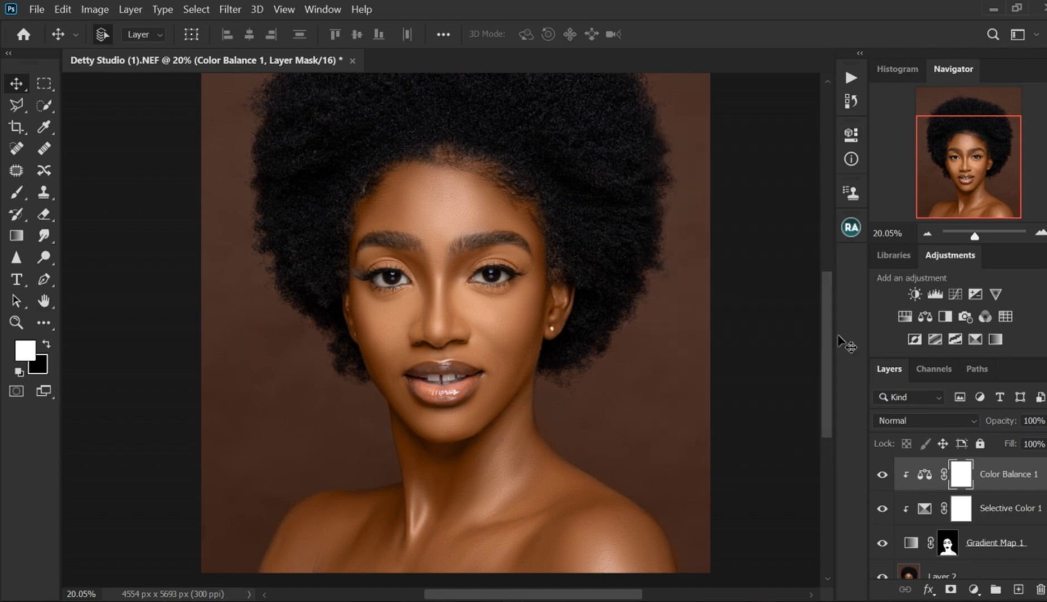
# - Group the Color Balance, Selective Color and Gradient Map layers and toggle the group off and on to compare the skin tone
pyautogui.keyDown('shift'); pyautogui.click(982, 546); pyautogui.keyUp('shift')
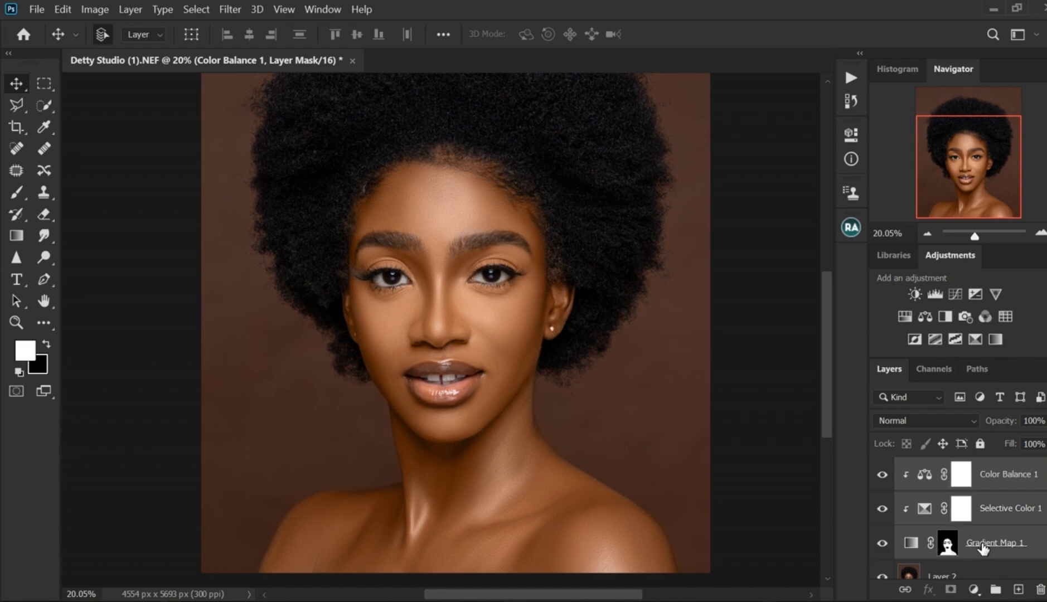
pyautogui.hotkey('ctrl', 'g')
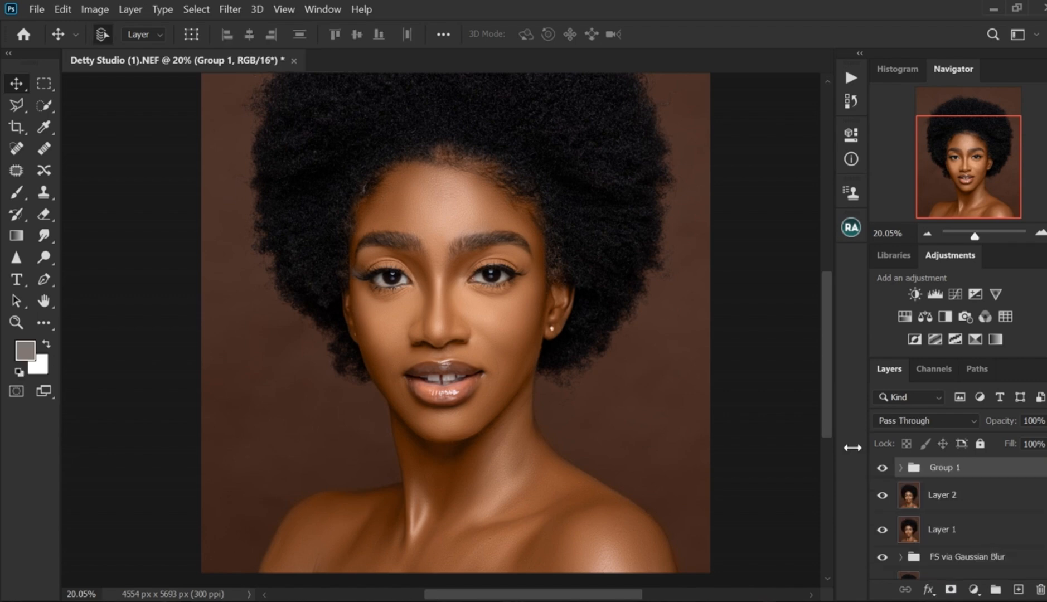
pyautogui.click(883, 469)
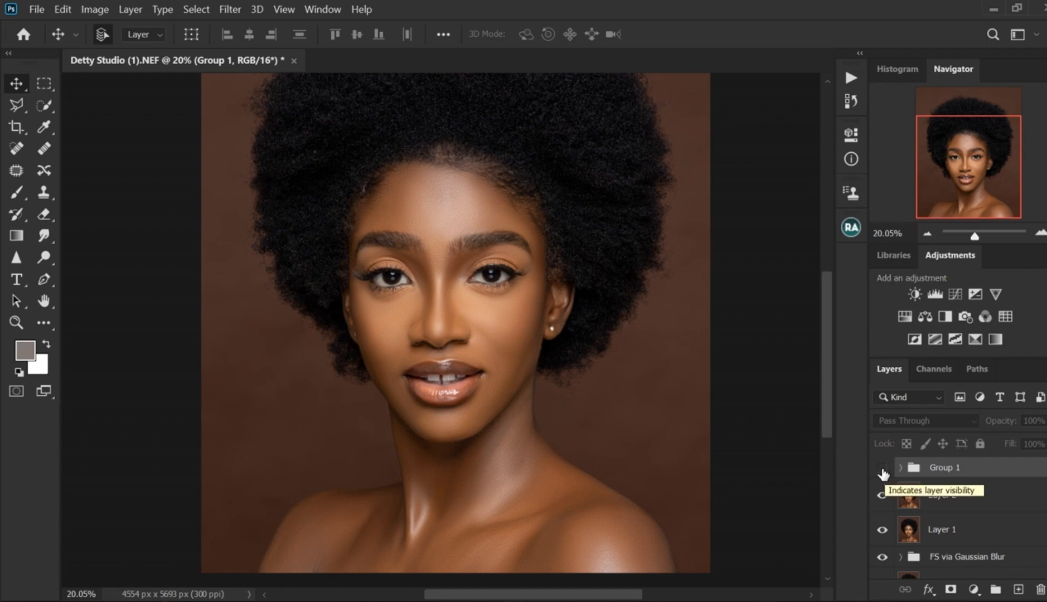
pyautogui.click(882, 469)
pyautogui.click(883, 469)
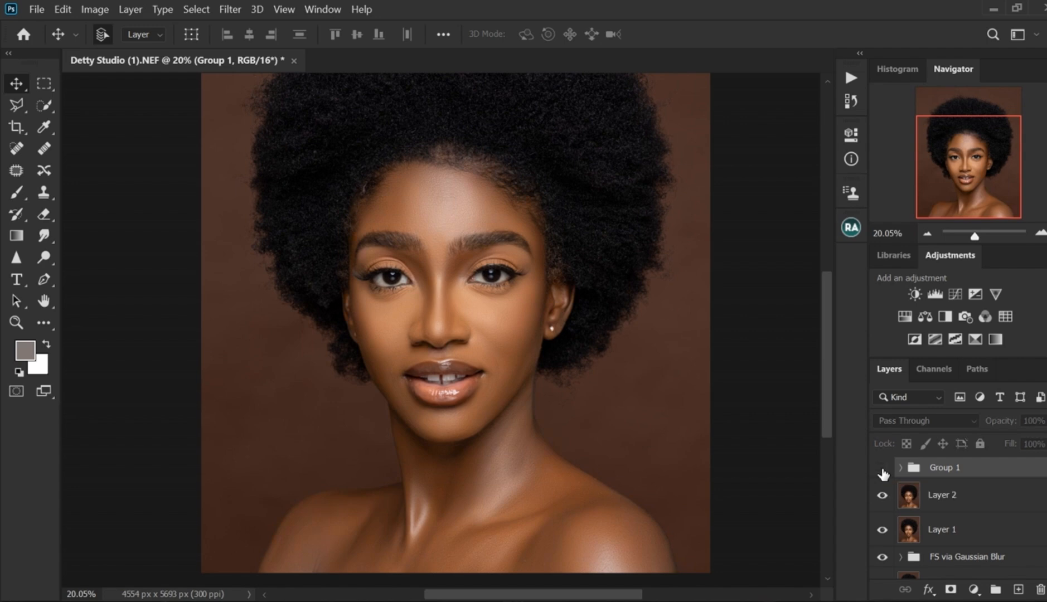
pyautogui.click(883, 470)
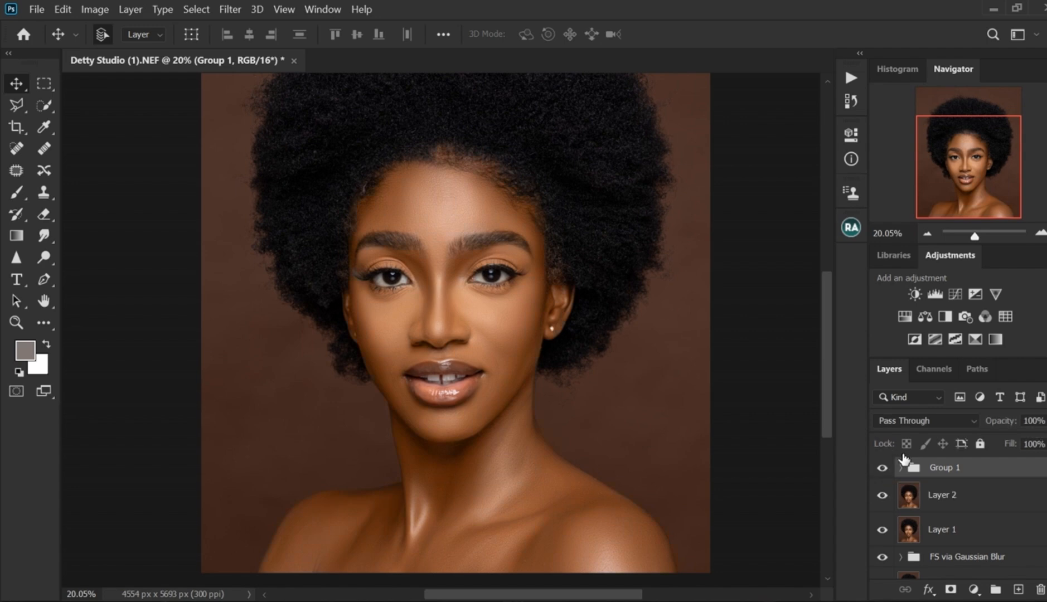